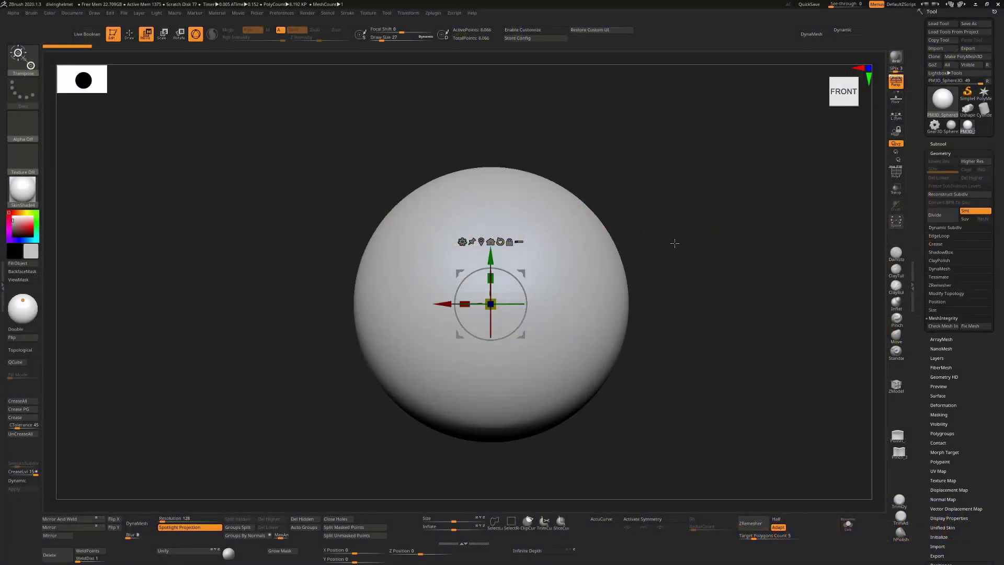
Clip flat planes into the sphere, leaving a flat top and a flat right side, with the Gizmo 3D
right_click_drag(681, 240, 685, 263, "ctrl")
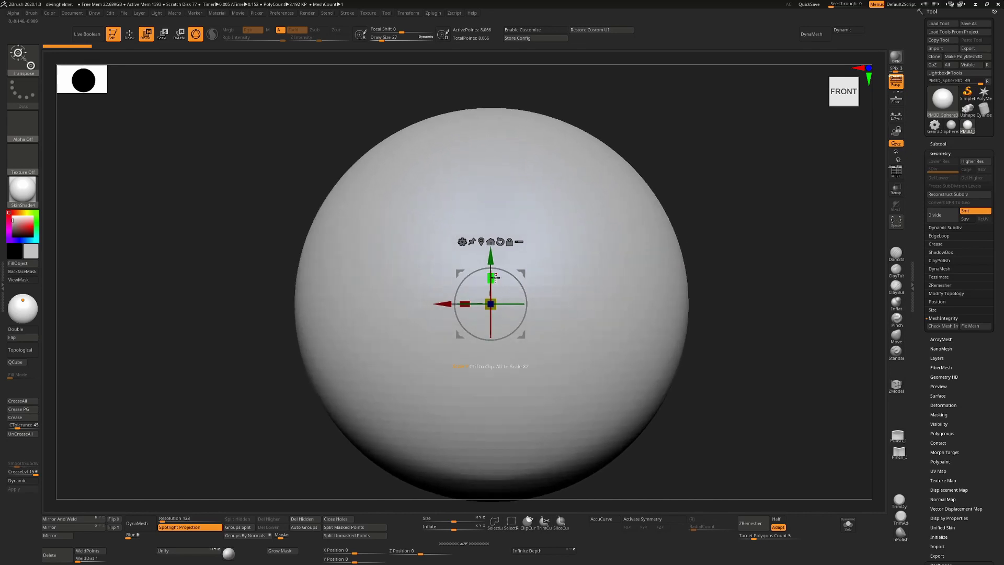
left_click_drag(494, 277, 499, 68, "ctrl")
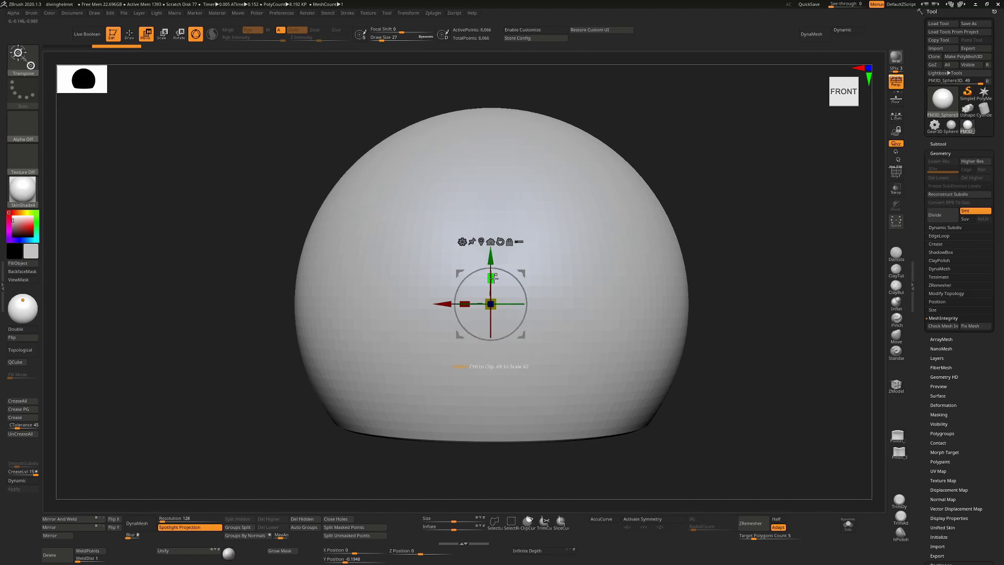
left_click_drag(492, 260, 592, 276, "ctrl")
left_click_drag(714, 243, 528, 312)
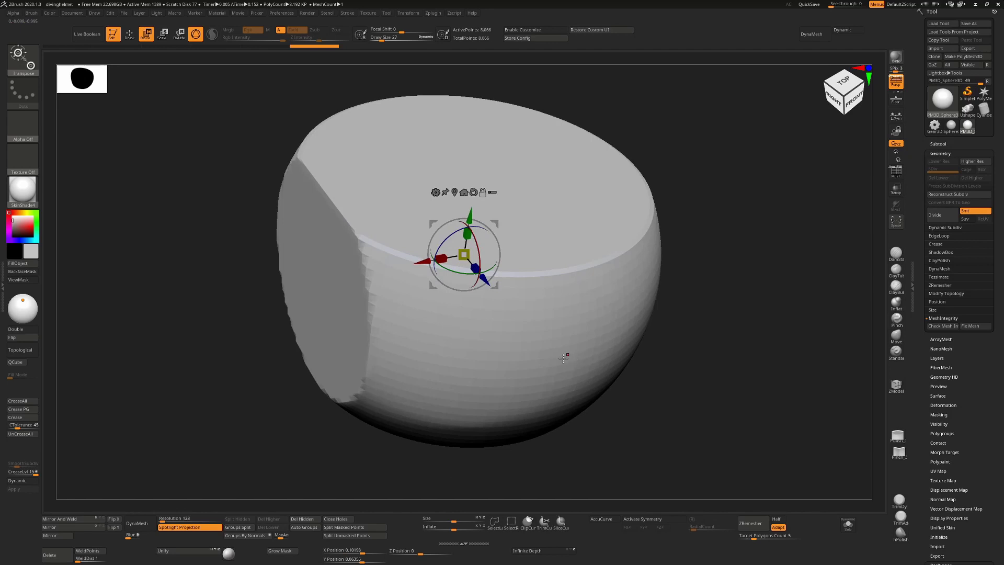
Move the Gizmo onto the sphere's curved front surface and clip a flat face into the front
left_click(556, 216, "alt")
left_click_drag(680, 239, 806, 225)
left_click_drag(648, 251, 677, 258)
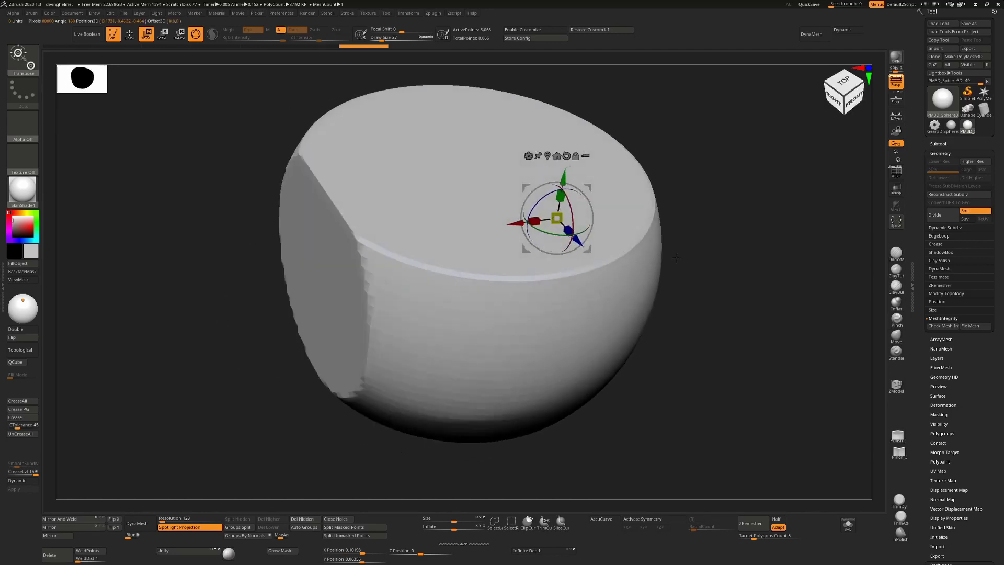
left_click(570, 360, "alt")
left_click(466, 386, "alt")
left_click(420, 344, "alt")
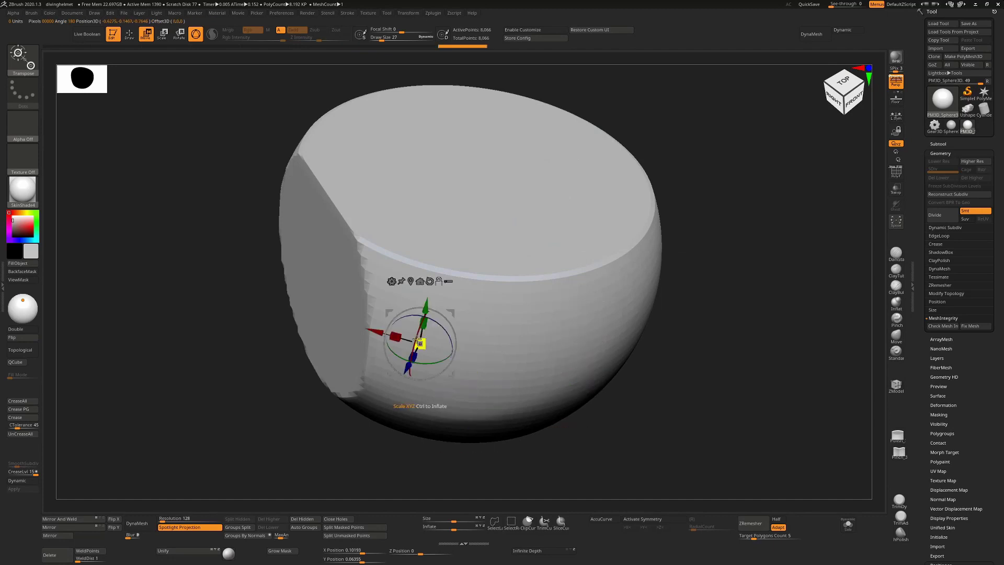
left_click(594, 338, "alt")
left_click_drag(675, 279, 704, 306)
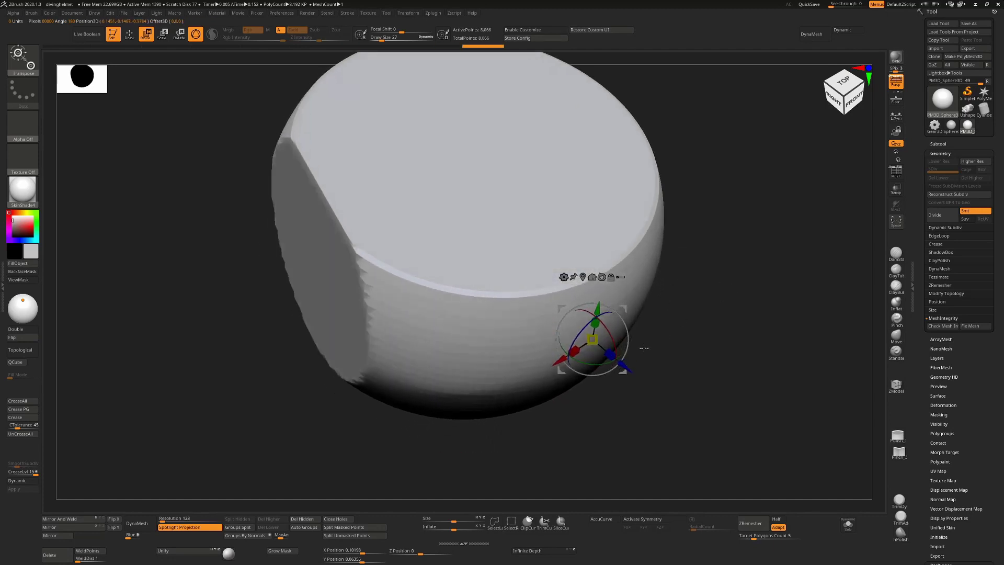
left_click_drag(611, 356, 505, 253, "ctrl")
left_click_drag(618, 362, 789, 490, "ctrl")
mouse_move(748, 381)
left_mouse_down()
mouse_move(714, 282)
mouse_move(686, 303)
mouse_move(691, 366)
mouse_move(672, 355)
left_mouse_up()
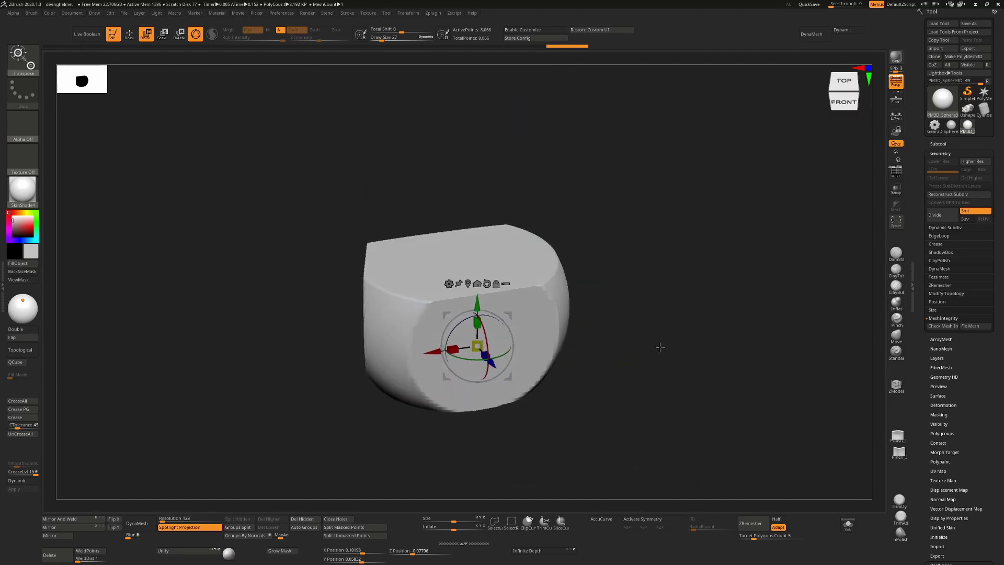
Examine the topology of the clipped sphere's top and side faces in PolyFrame display
key("shift+f")
left_click_drag(651, 351, 544, 285, "alt")
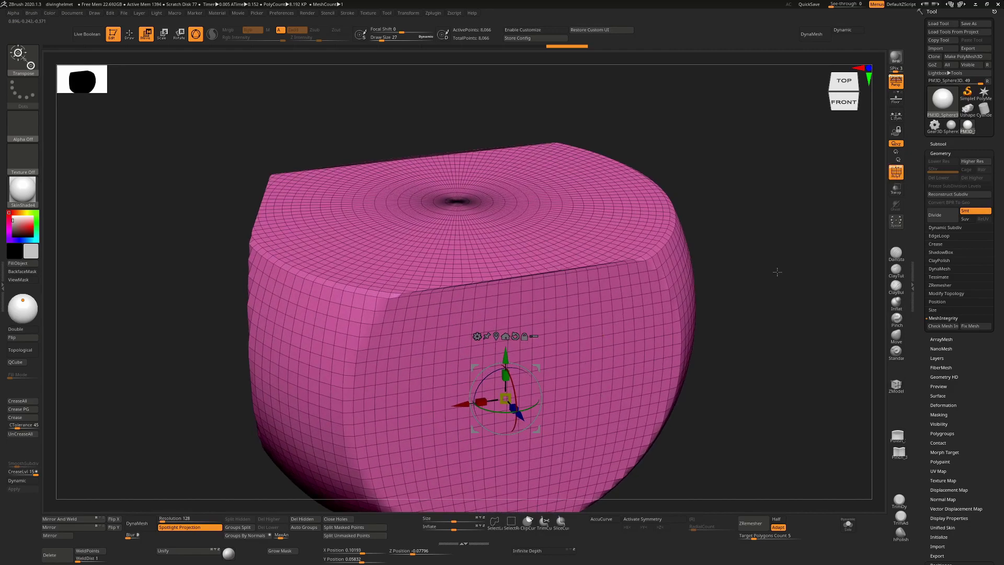
mouse_move(777, 272)
left_mouse_down()
mouse_move(798, 298)
mouse_move(792, 268)
left_mouse_up()
left_click_drag(699, 231, 685, 214)
key("shift+f")
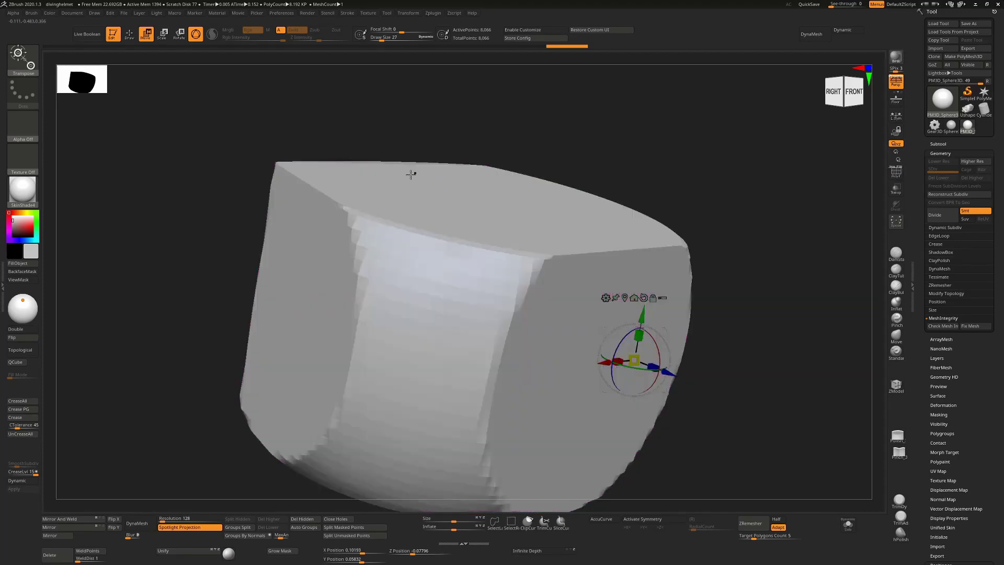
key("shift+f")
mouse_move(732, 347)
left_mouse_down()
mouse_move(744, 260)
mouse_move(751, 316)
mouse_move(650, 233)
left_mouse_up()
Undo all the Gizmo clips back to the full sphere
key("ctrl+z")
key("ctrl+z")
key("ctrl+z")
key("ctrl+z")
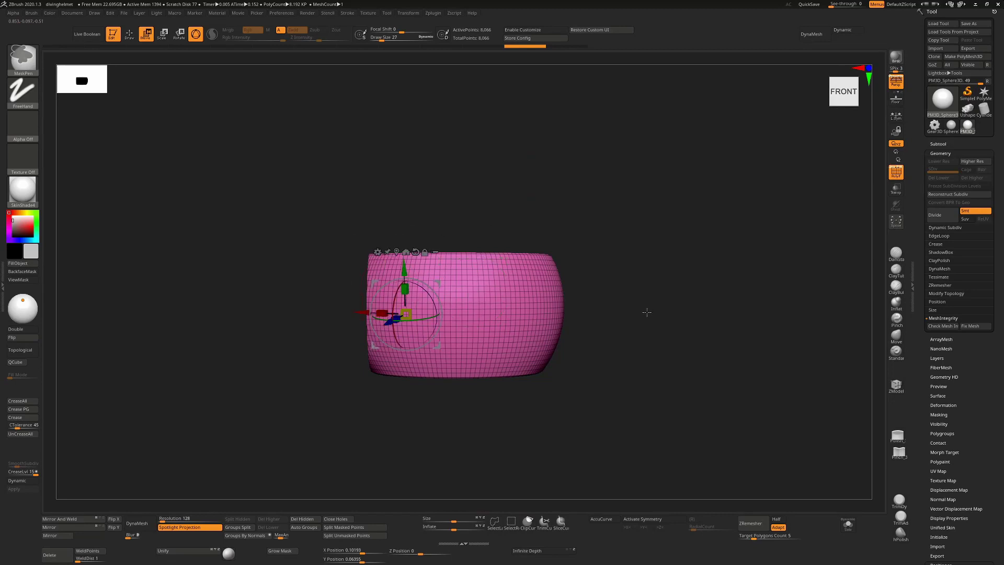
key("ctrl+z")
key("ctrl+z")
key("ctrl+z")
key("ctrl+z")
key("ctrl+z")
key("ctrl+z")
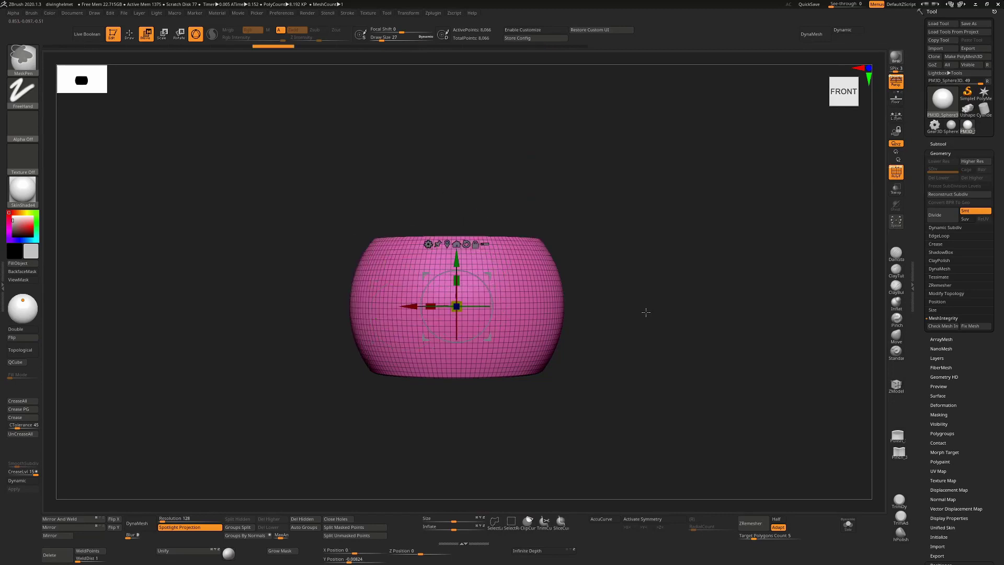
key("ctrl+z")
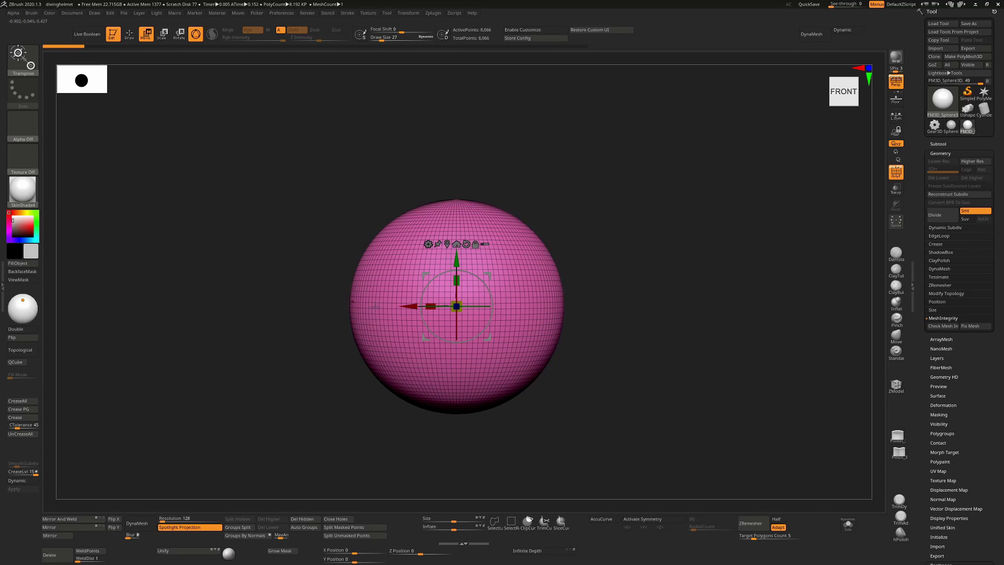
Clip the sphere's top with the Gizmo down to a shallow bowl below its centre
key("ctrl+shift+z")
key("ctrl+shift+z")
key("ctrl+shift+z")
key("ctrl+shift+z")
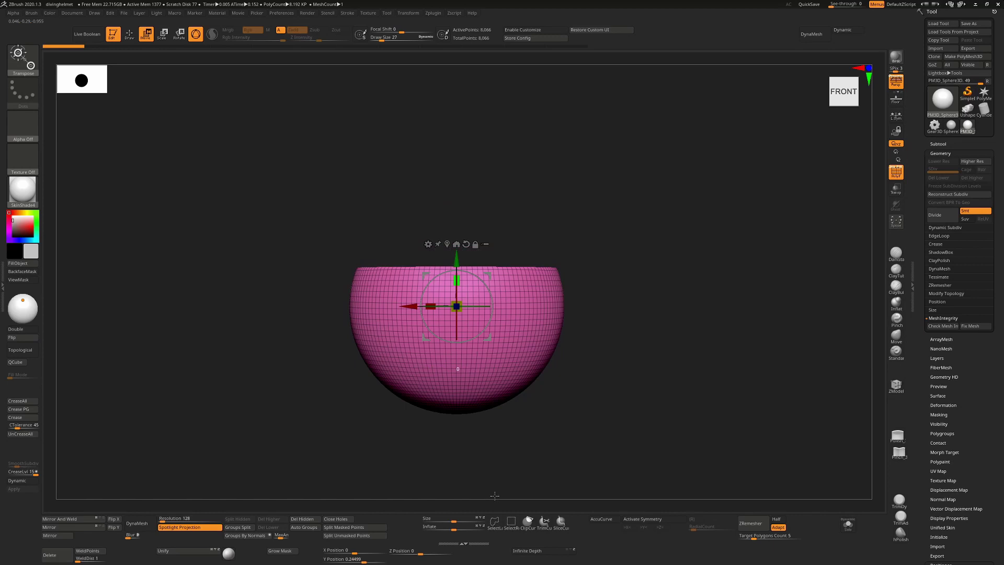
left_click_drag(456, 280, 467, 383, "alt")
key("ctrl+shift+z")
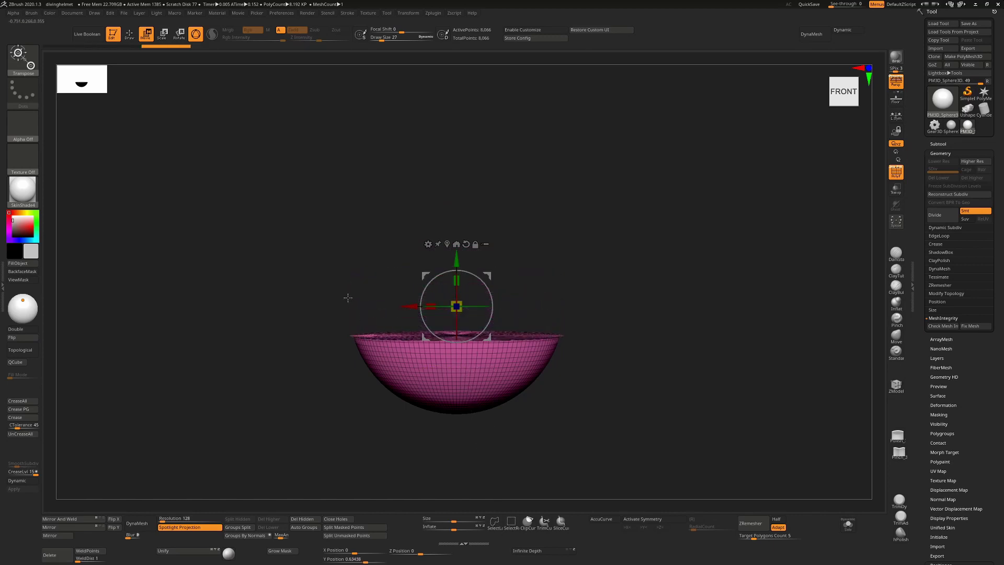
Inspect the shallow bowl's flared rim with PolyFrame turned off, and undo the clip
left_click_drag(649, 309, 654, 214)
left_click_drag(632, 216, 627, 273, "alt")
key("shift+f")
right_click_drag(690, 206, 551, 283)
right_click_drag(742, 266, 699, 302, "shift")
right_click_drag(668, 342, 698, 290, "alt")
key("ctrl+z")
key("ctrl+z")
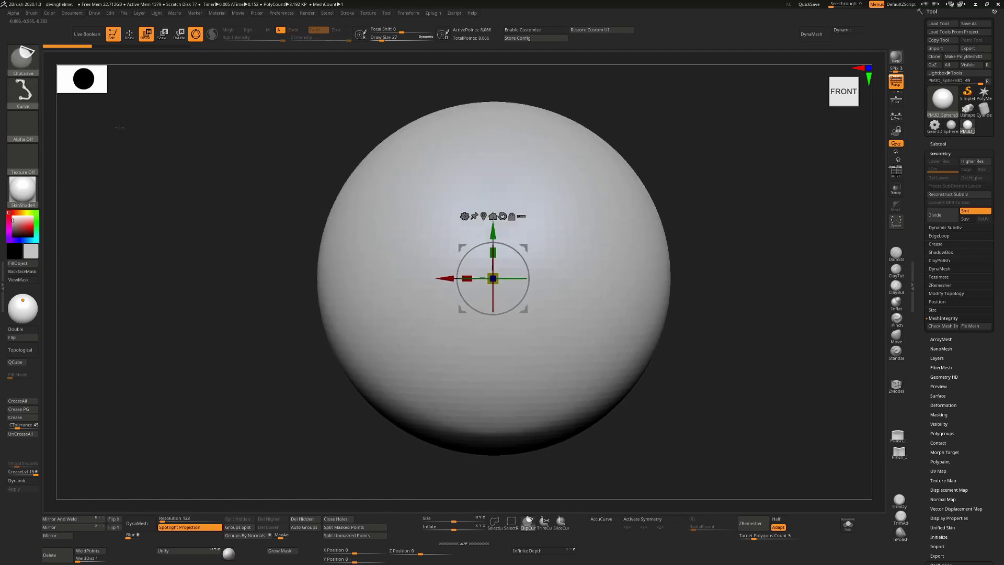
Clip the sphere with ClipCurve, horizontally across the upper part and diagonally along its right side
left_click(23, 57, "ctrl+shift")
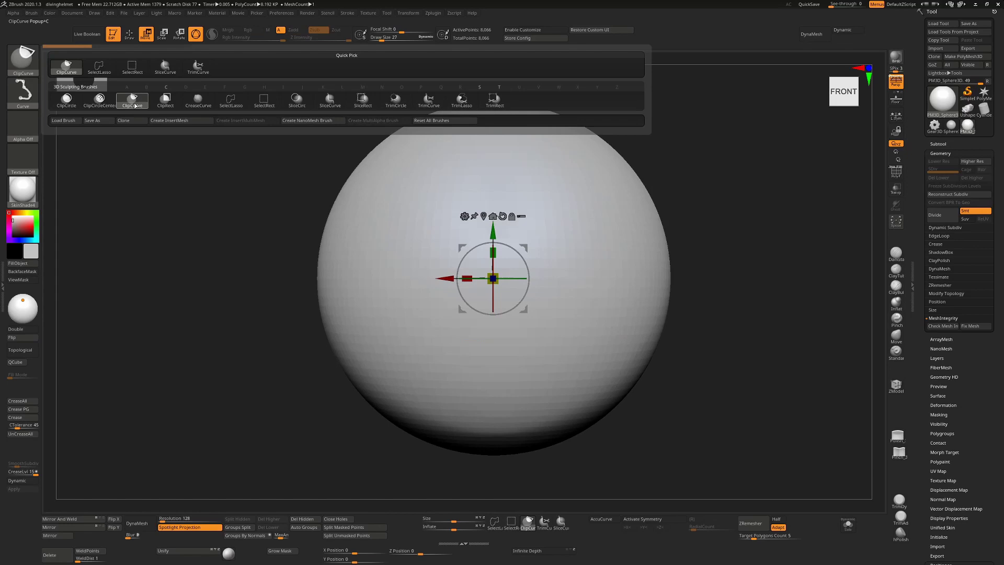
left_click_drag(269, 182, 750, 183, "ctrl+shift")
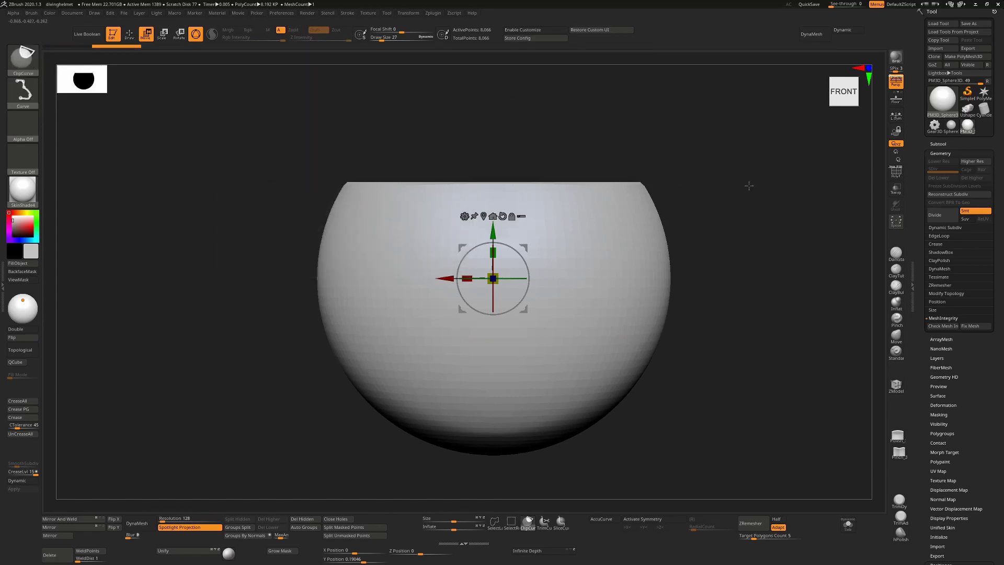
left_click_drag(295, 375, 402, 102, "ctrl+shift")
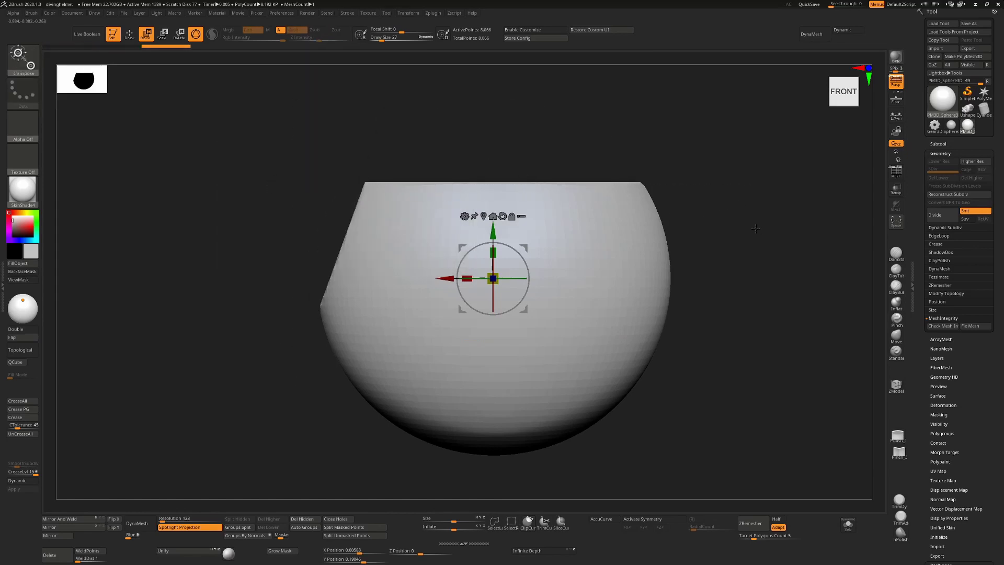
Check the ClipCurve result in PolyFrame display, and undo both clips
key("shift+f")
left_click_drag(777, 246, 686, 261)
key("shift+f")
key("ctrl+z")
key("ctrl+z")
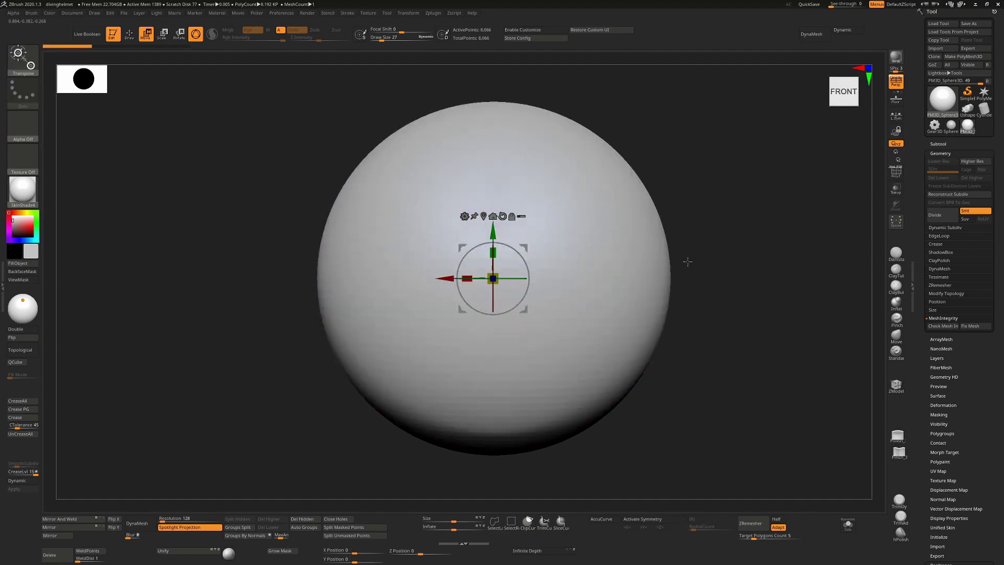
Try a horizontal ClipCurve cut just below the sphere's centre, inspect the rim from underneath and undo it
mouse_move(264, 317)
left_mouse_down("ctrl+shift")
mouse_move(694, 316)
mouse_move(821, 299)
mouse_move(818, 258)
mouse_move(818, 320)
left_mouse_up("ctrl+shift")
left_click_drag(377, 434, 336, 268)
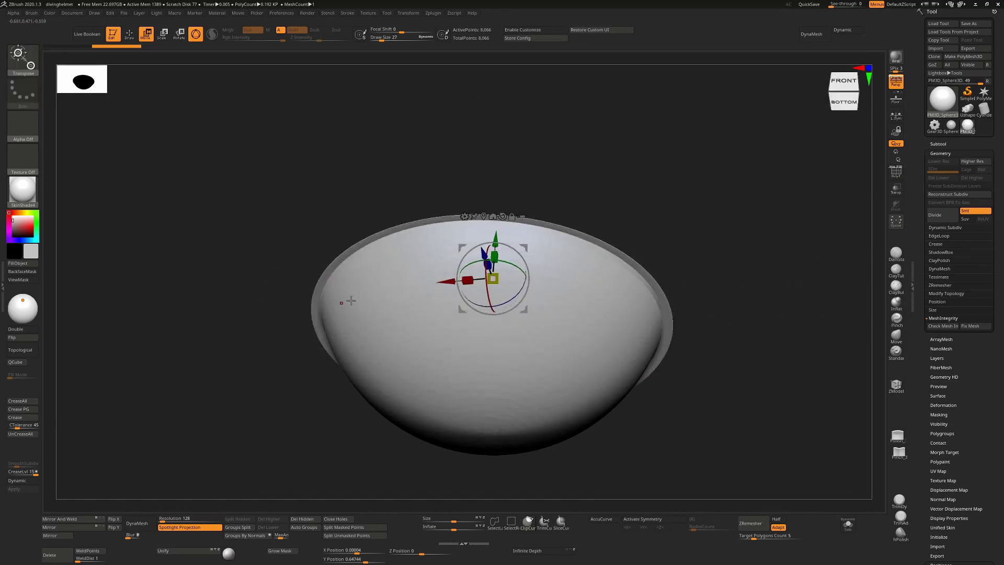
left_click_drag(738, 203, 758, 258, "shift")
key("ctrl+z")
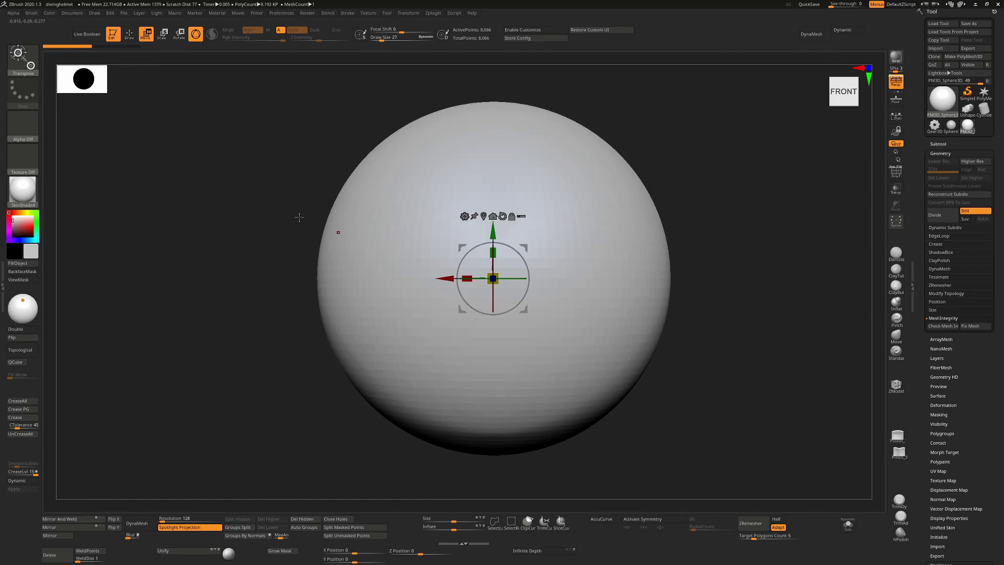
Trim off the top of the sphere above its centre with a horizontal TrimCurve cut
left_click(23, 59, "ctrl+shift")
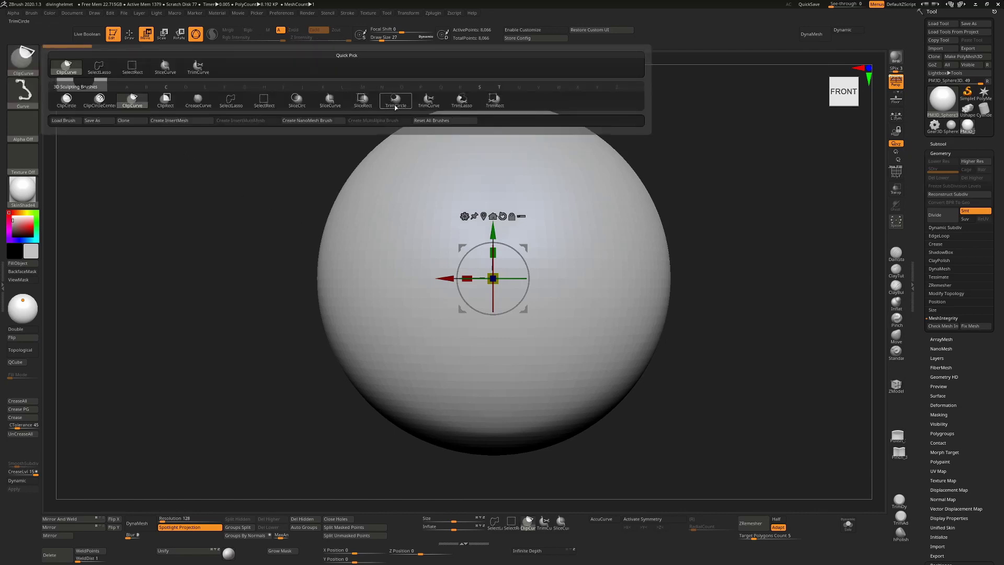
left_click(428, 101)
mouse_move(214, 241)
left_mouse_down("ctrl+shift")
mouse_move(774, 209)
mouse_move(811, 242)
left_mouse_up("ctrl+shift")
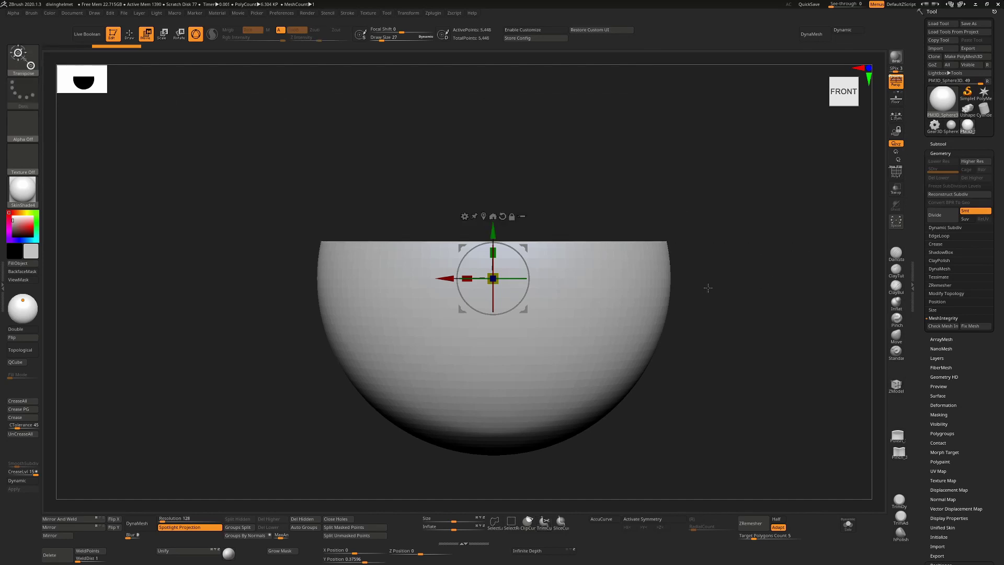
Inspect the trimmed cap's topology in PolyFrame display, and undo the trim
left_click_drag(708, 287, 745, 316)
key("shift+f")
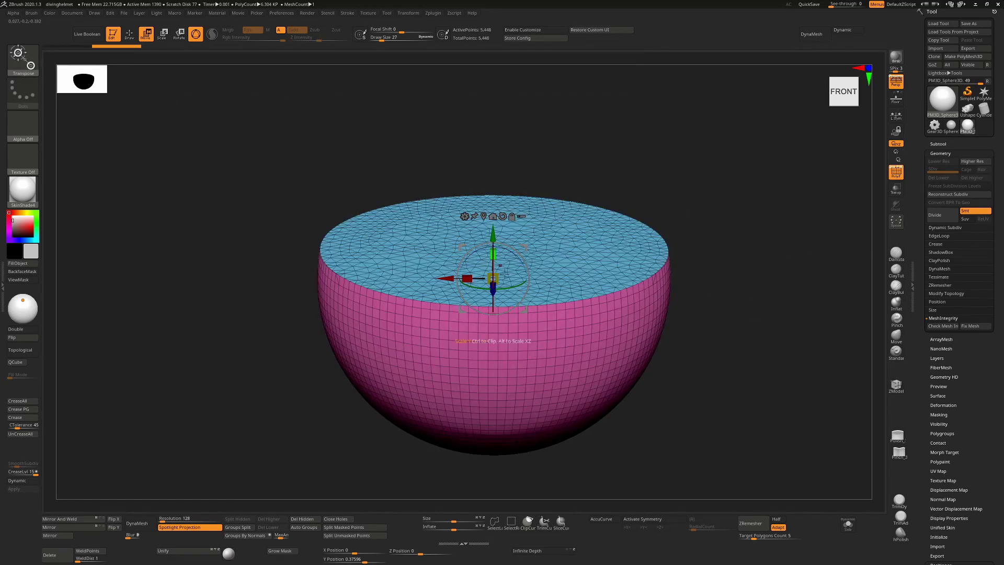
left_click_drag(785, 273, 742, 282, "shift")
key("ctrl+z")
Try a horizontal TrimCurve cut below the sphere's centre, inspect the result and undo it
mouse_move(270, 349)
left_mouse_down("ctrl+shift")
mouse_move(392, 348)
mouse_move(829, 303)
mouse_move(827, 348)
left_mouse_up("ctrl+shift")
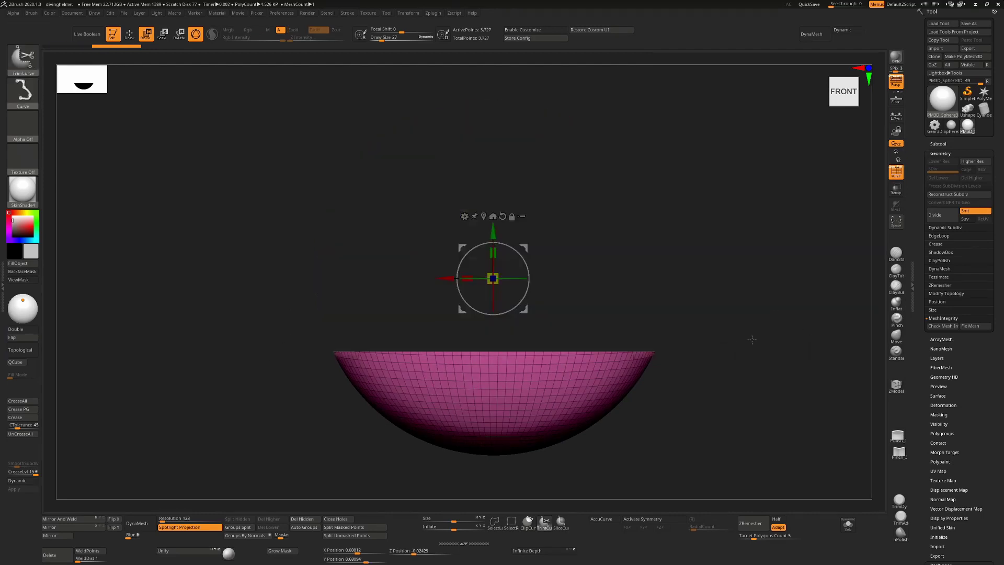
mouse_move(727, 277)
left_mouse_down()
mouse_move(724, 293)
mouse_move(742, 245)
mouse_move(739, 264)
left_mouse_up()
key("shift+f")
key("ctrl+z")
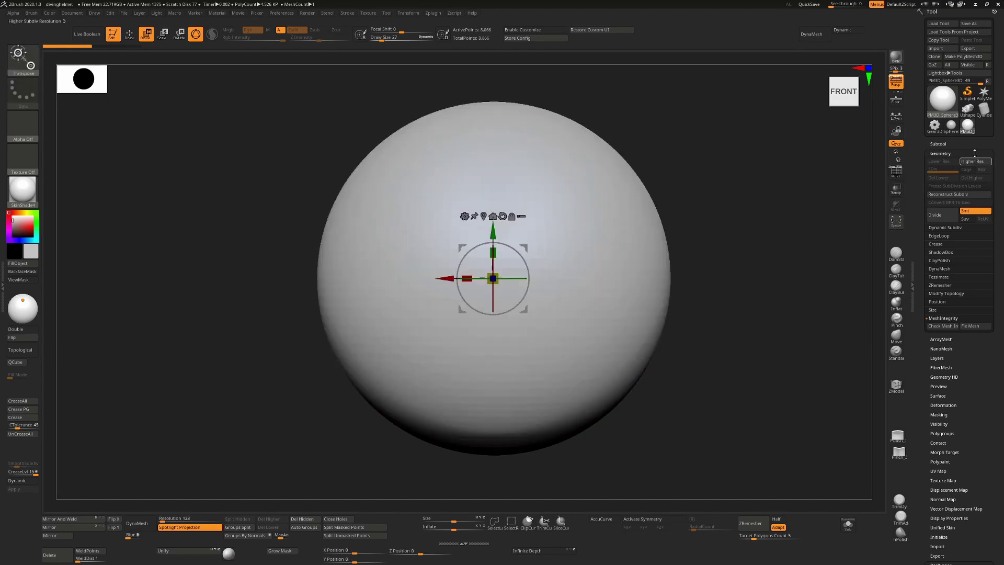
Divide the sphere once, and try to trim it horizontally across the middle with TrimCurve
left_click(943, 215)
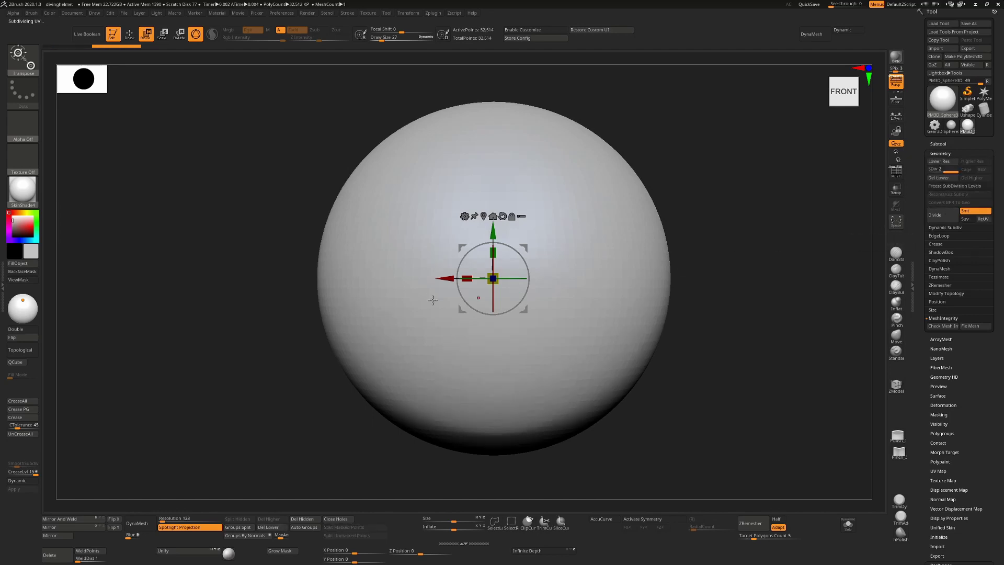
mouse_move(253, 273)
left_mouse_down("ctrl+shift")
mouse_move(785, 237)
mouse_move(809, 269)
left_mouse_up("ctrl+shift")
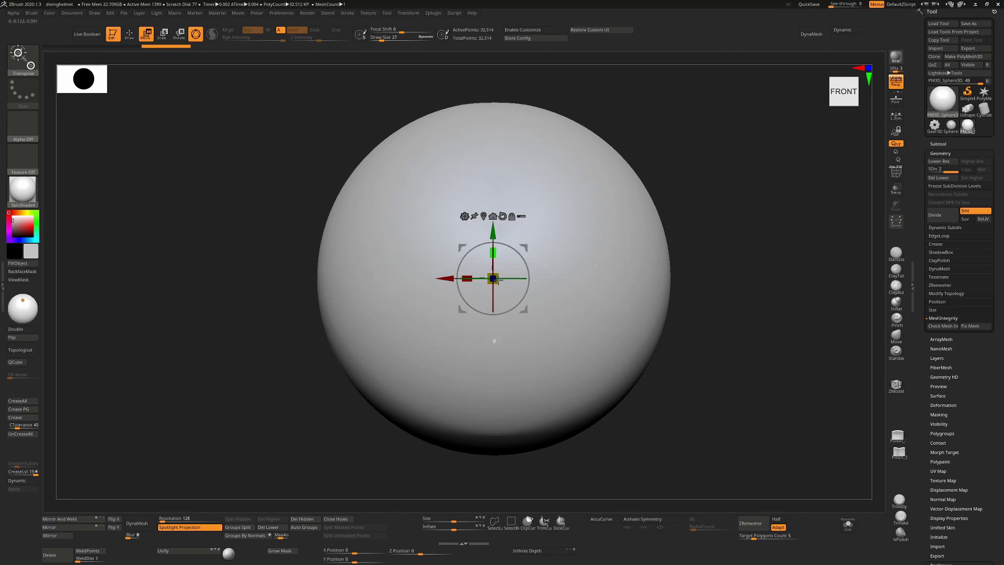
Clip the subdivided sphere's top flat near its centre with the Gizmo, and check its topology in PolyFrame display
left_click_drag(496, 278, 534, 320, "ctrl")
left_click_drag(500, 254, 510, 429, "ctrl")
left_click_drag(789, 248, 785, 278)
key("shift+f")
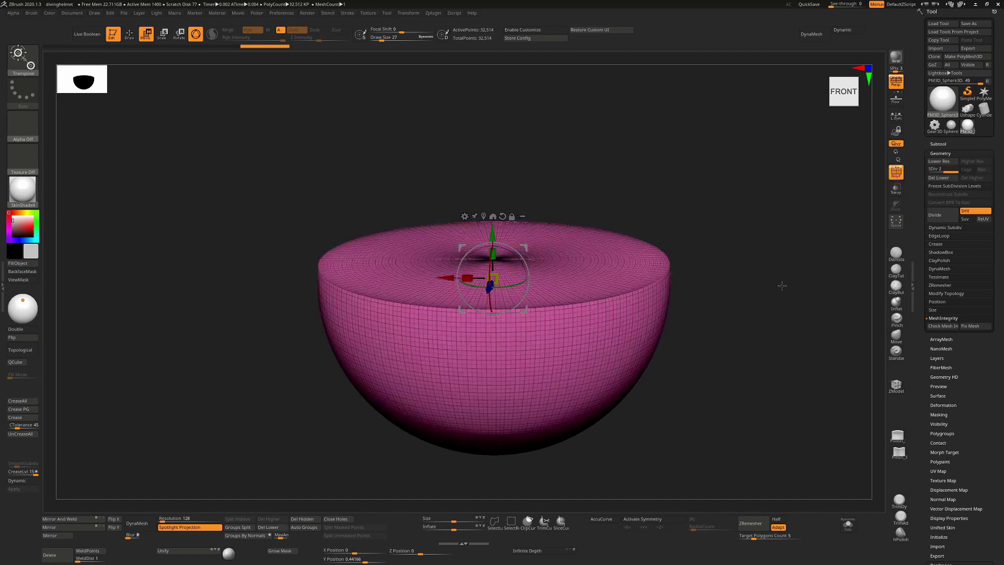
key("shift+f")
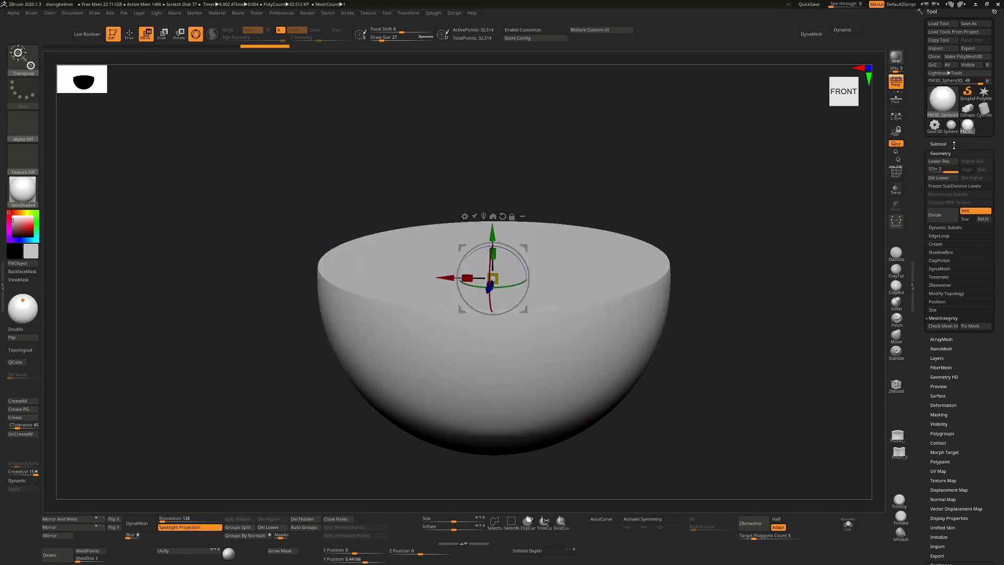
Switch to the Ushape diving helmet tool and make the Mainhelmet subtool active
left_click(968, 111)
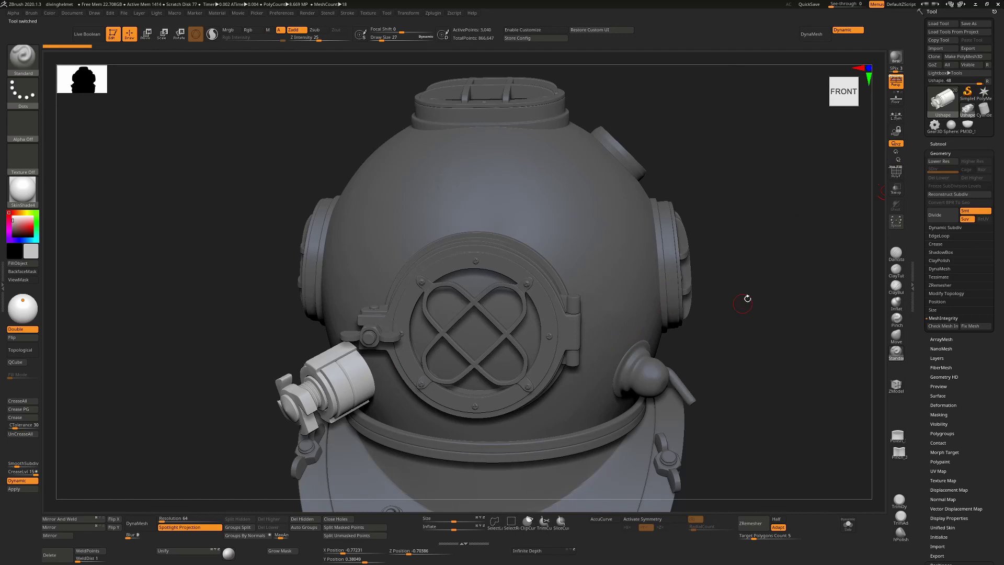
left_click_drag(748, 298, 623, 296)
left_click(597, 281, "alt")
left_click_drag(680, 331, 680, 296, "alt")
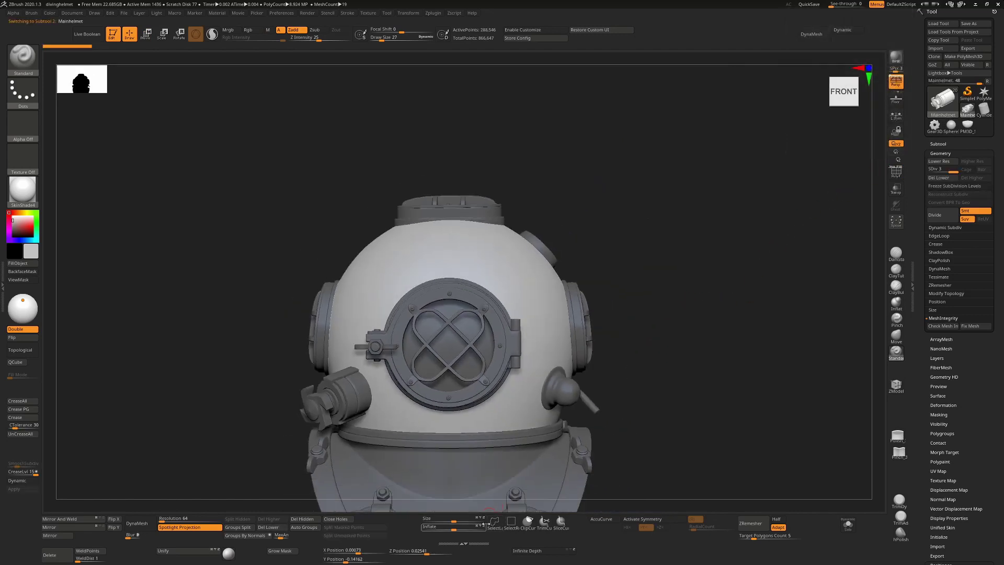
Make the Ushape subtool, the cylindrical valve on the side of the helmet, active
key("ctrl")
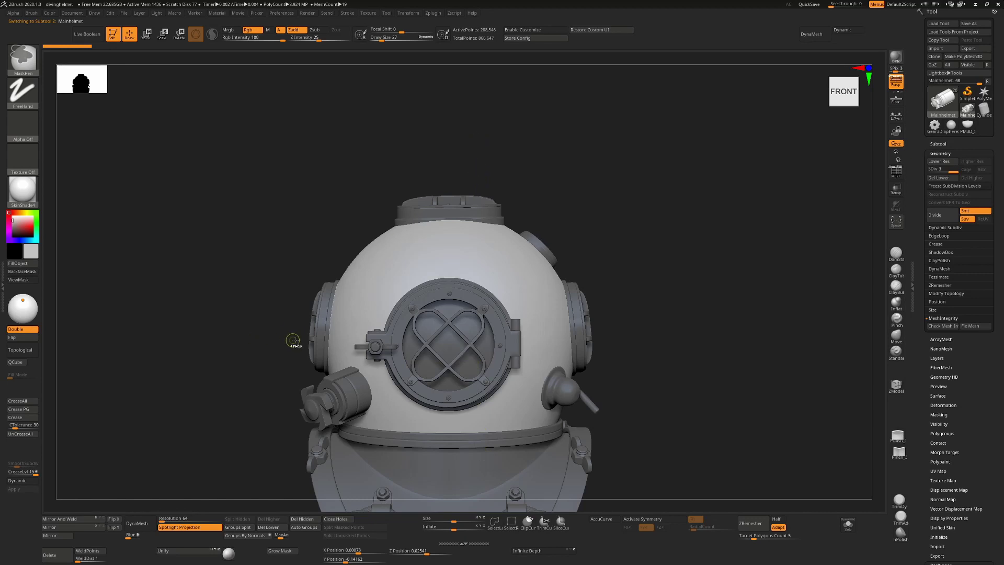
mouse_move(681, 348)
left_mouse_down("alt")
mouse_move(711, 276)
mouse_move(685, 289)
left_mouse_up("alt")
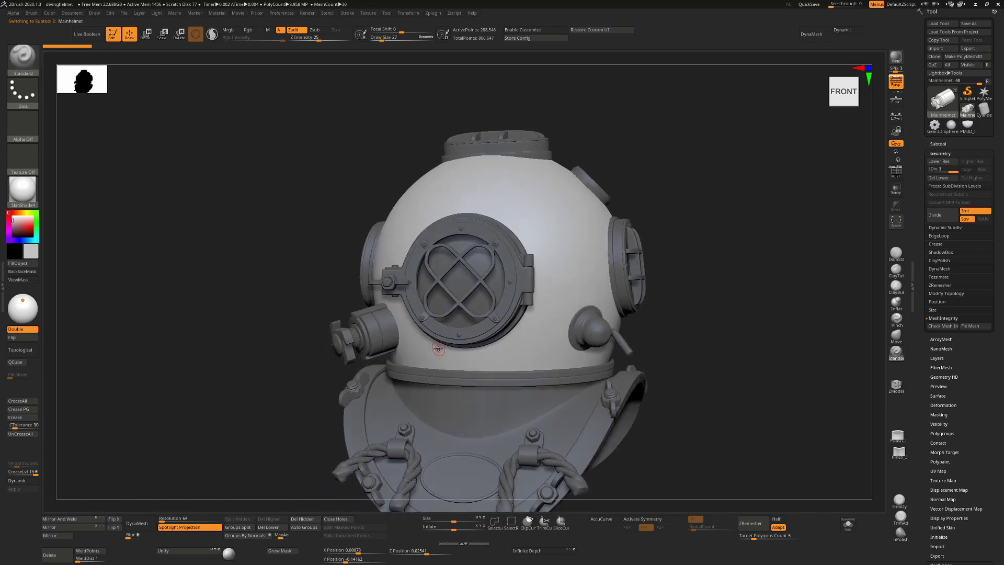
right_click_drag(447, 348, 359, 336, "ctrl")
left_click(356, 320, "alt")
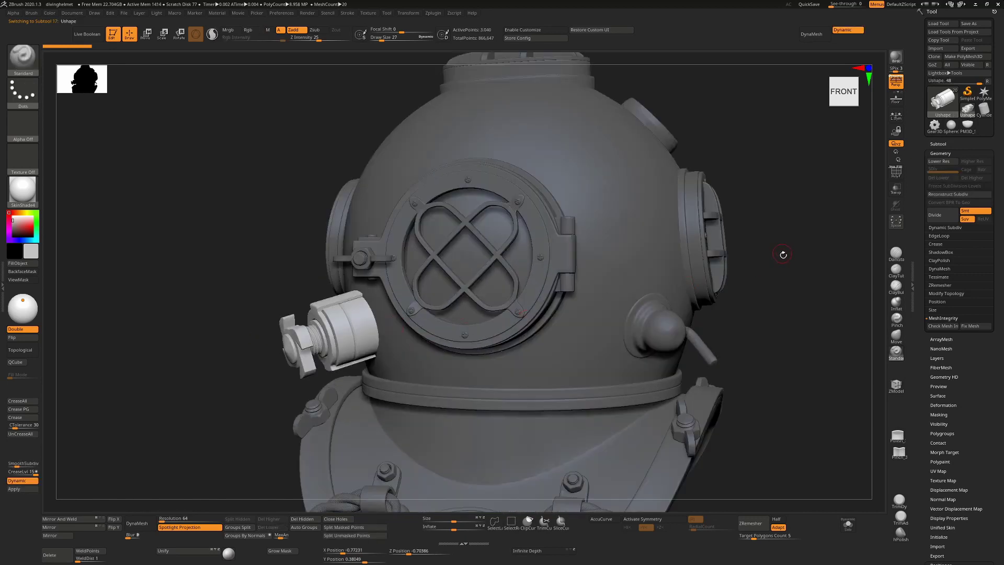
Examine how far the valve's inner end reaches into the helmet, viewing it isolated and with transparency display
left_click_drag(793, 254, 727, 285, "shift")
right_click_drag(472, 336, 352, 313, "ctrl")
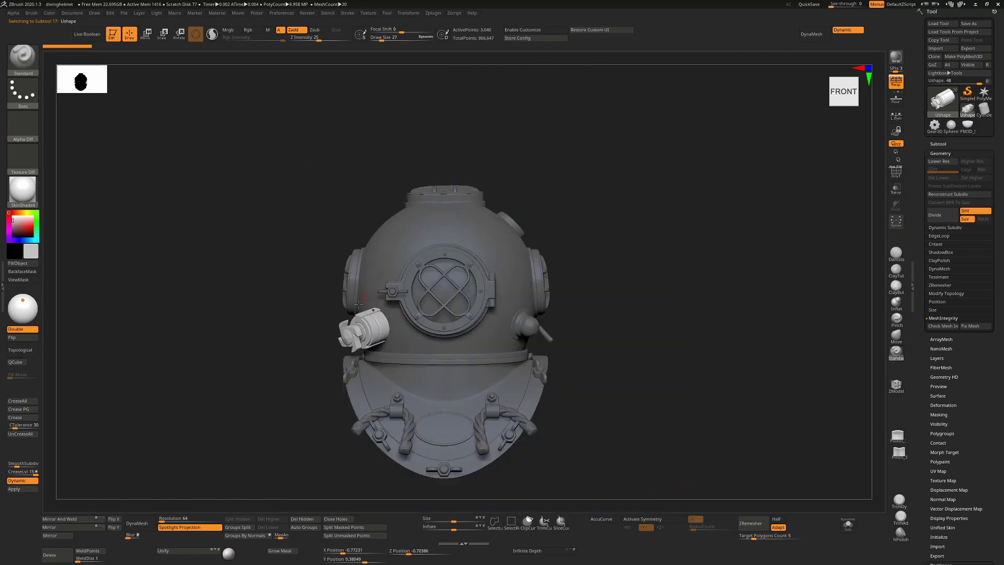
left_click(848, 523)
scroll(617, 287, "up", 4)
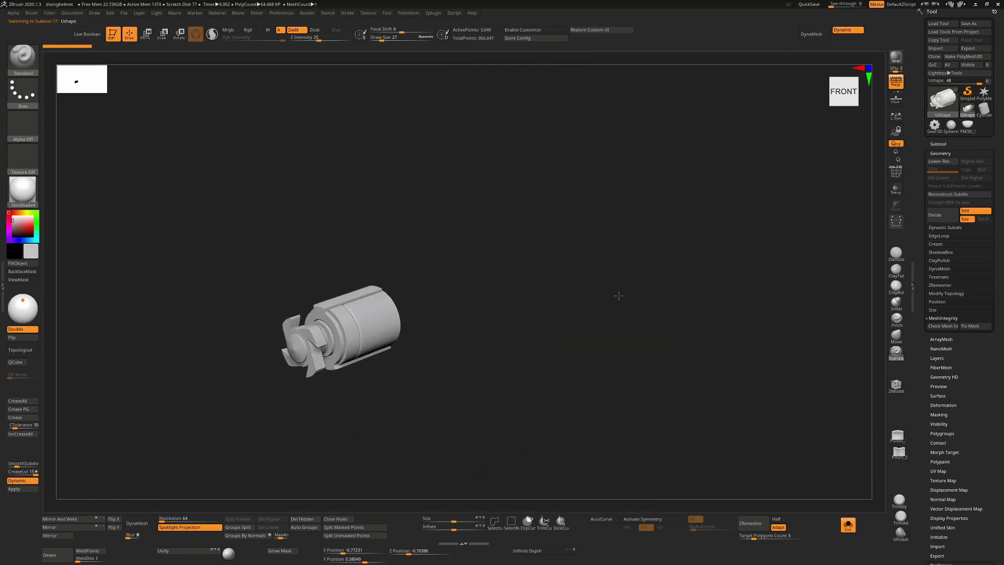
left_click(855, 526)
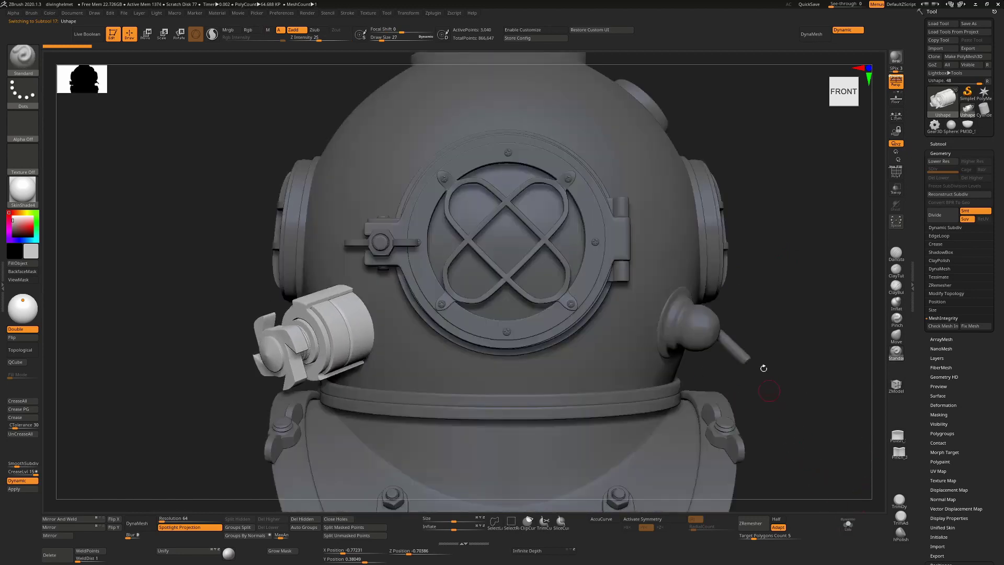
left_click(896, 191)
left_click_drag(814, 259, 794, 292)
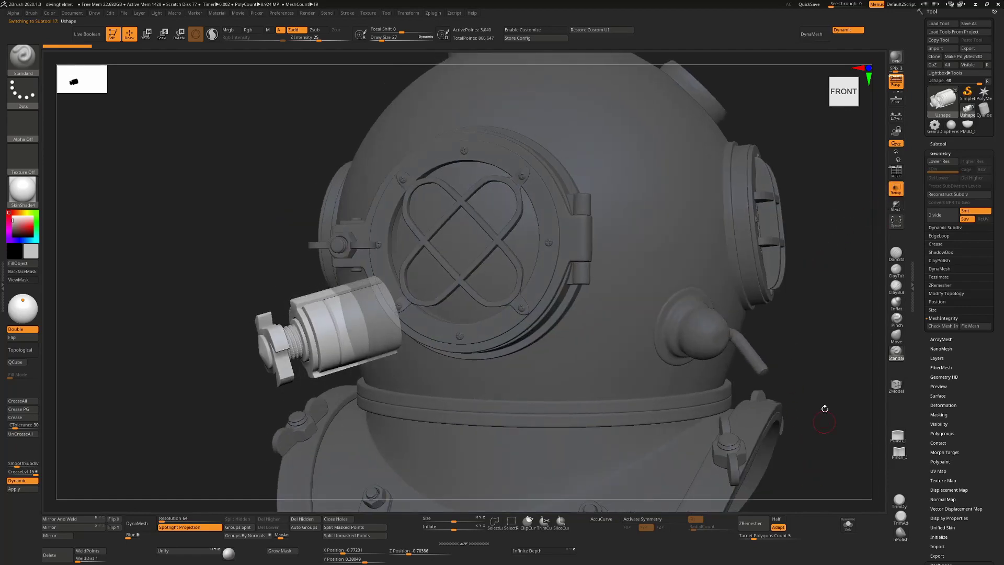
left_click_drag(835, 381, 626, 348)
Isolate the valve and clip its inner end back along its axis, using the Gizmo placed on the flat end cap
left_click(848, 525)
scroll(612, 367, "up", 4)
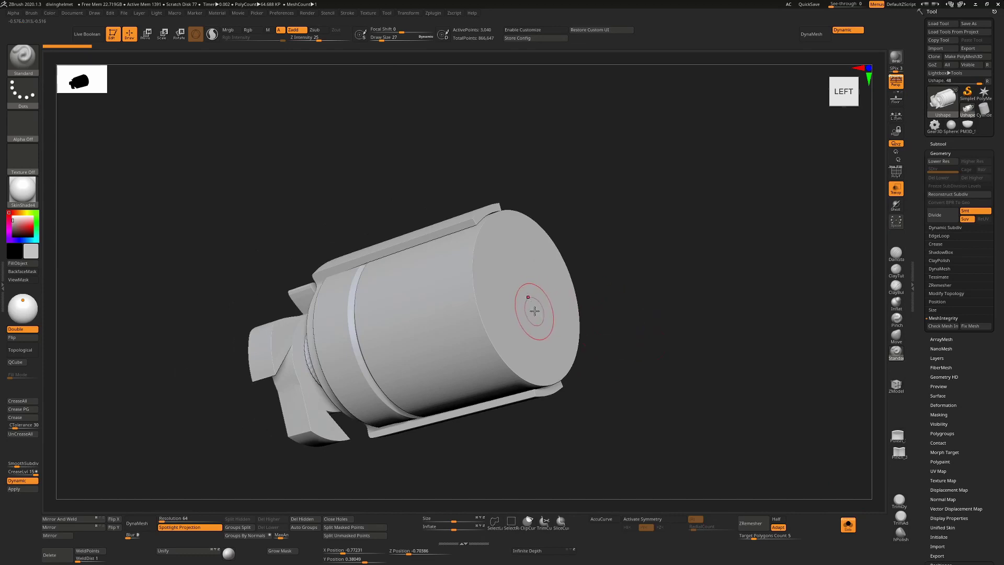
key("w")
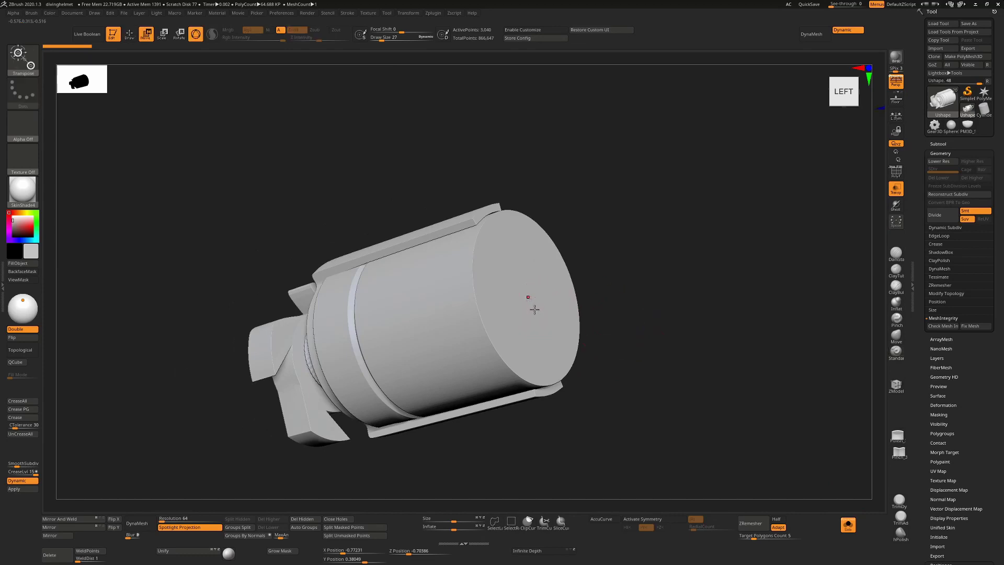
left_click(533, 310)
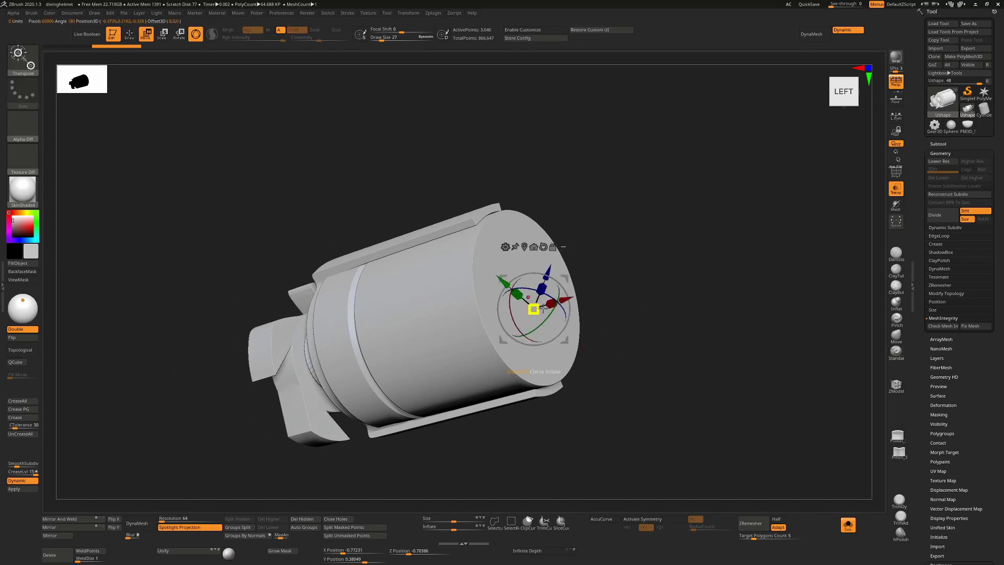
left_click_drag(647, 306, 582, 297)
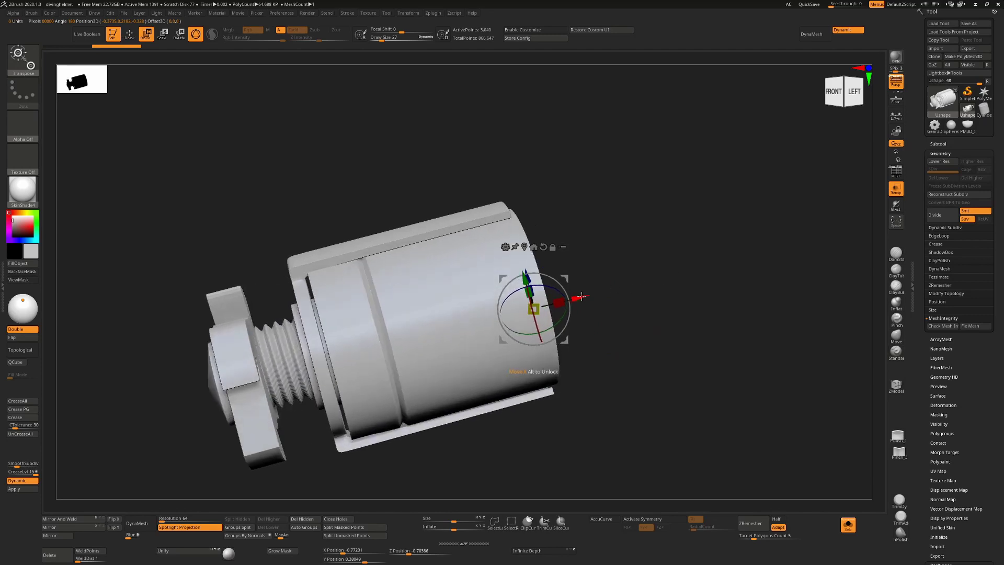
left_click_drag(687, 286, 691, 305)
key("ctrl")
left_click_drag(548, 308, 419, 348)
Show the whole helmet again without transparency, and inspect the shortened valve against the helmet's surface
left_click_drag(660, 296, 718, 394)
left_click(847, 525)
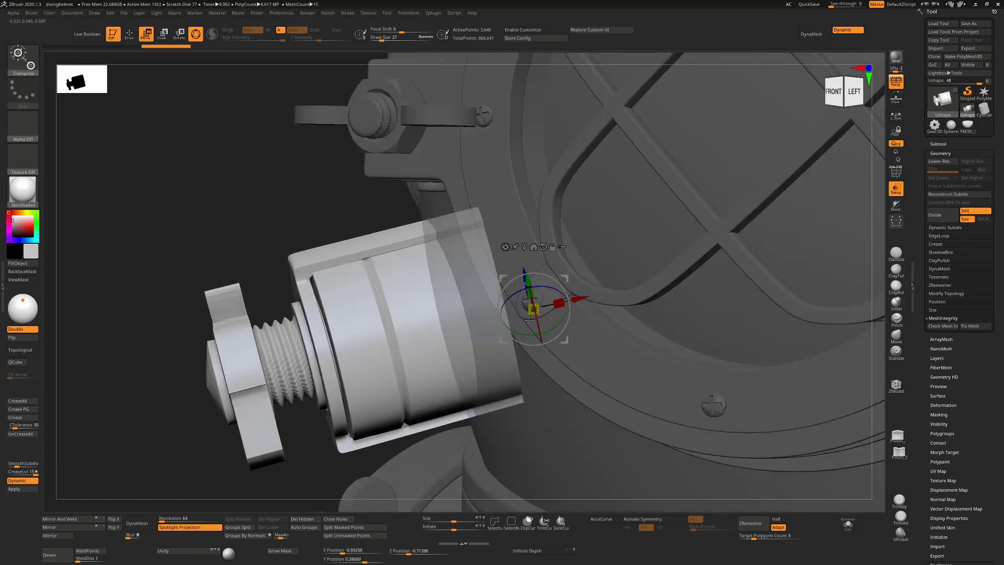
left_click(896, 188)
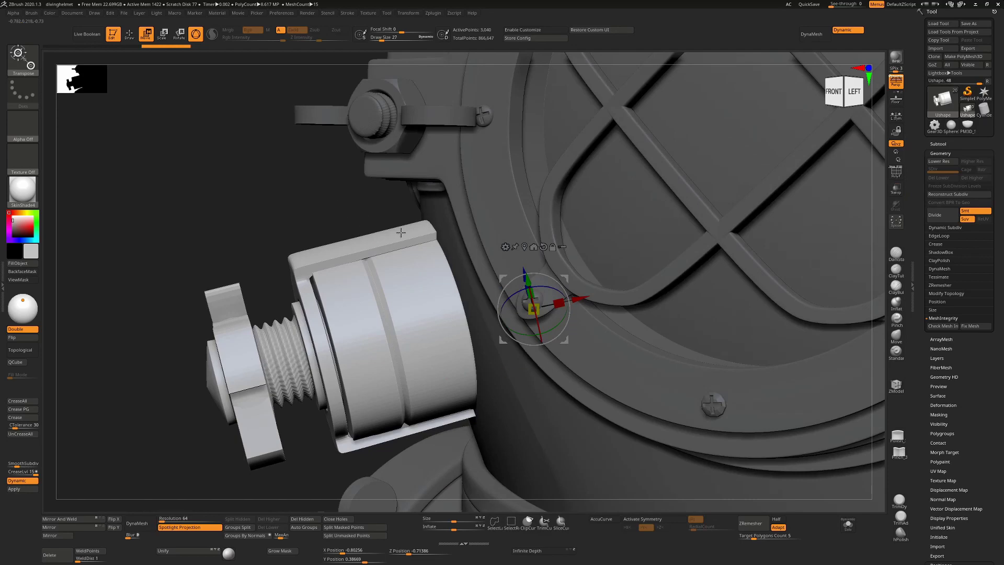
left_click_drag(401, 232, 359, 233)
left_click_drag(365, 469, 370, 459)
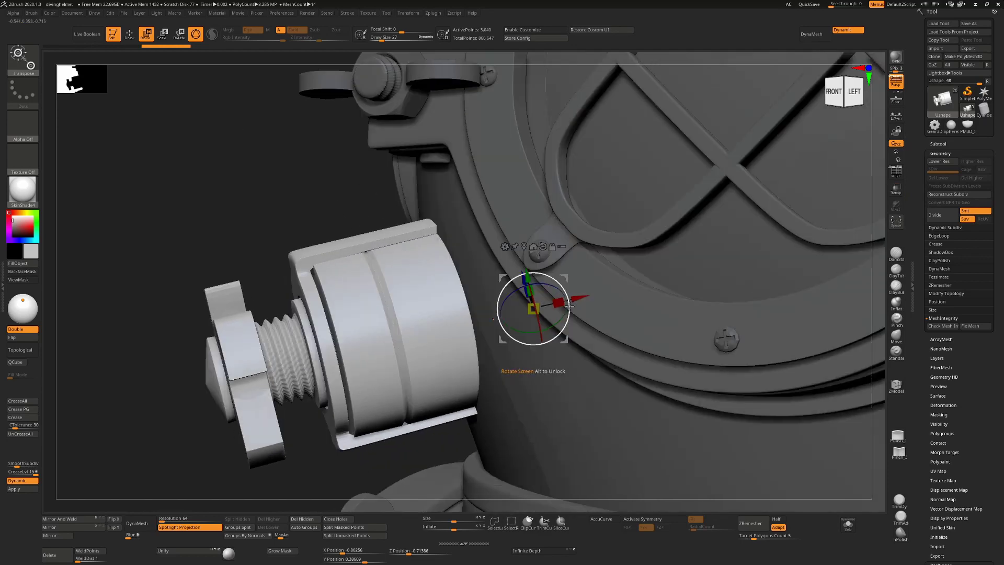
Shift the shortened valve slightly outward along its axis, return to Draw mode, and review it on the full helmet
left_click_drag(454, 341, 397, 379)
mouse_move(390, 434)
right_mouse_down("alt")
mouse_move(391, 395)
mouse_move(327, 435)
mouse_move(601, 244)
right_mouse_up("alt")
key("q")
mouse_move(639, 379)
right_mouse_down("alt")
mouse_move(581, 350)
mouse_move(666, 327)
mouse_move(687, 342)
mouse_move(665, 347)
mouse_move(696, 297)
right_mouse_up("alt")
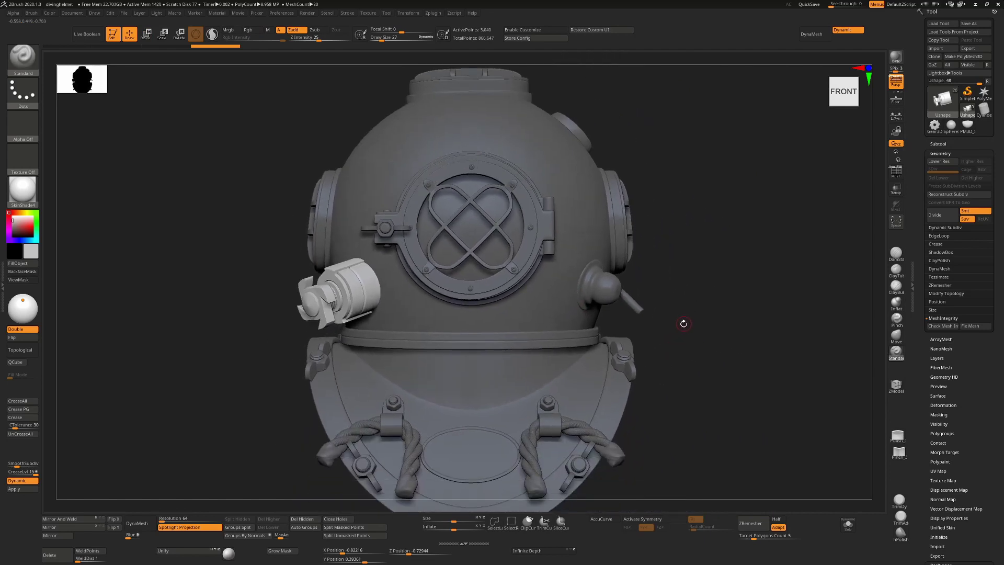